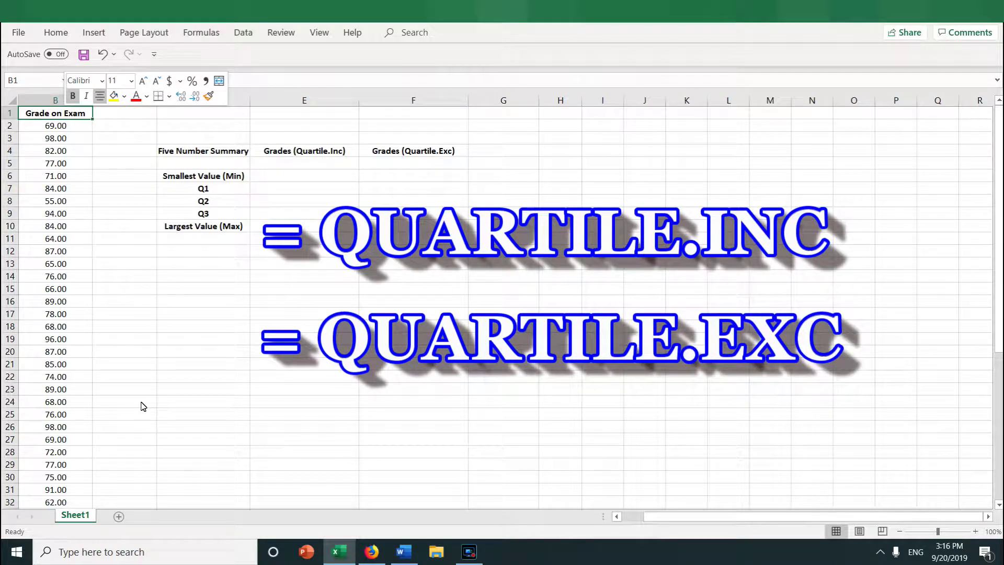
Step: Begin the Q1 formula =QUARTILE.INC(B1:B51, in cell E7 using the grade column
left_click(141, 404)
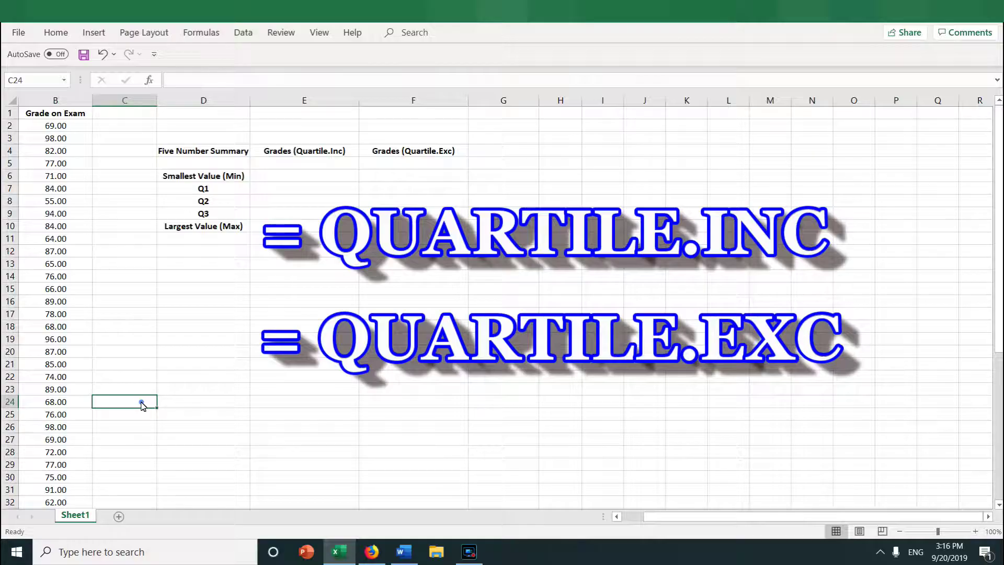
left_click(141, 404)
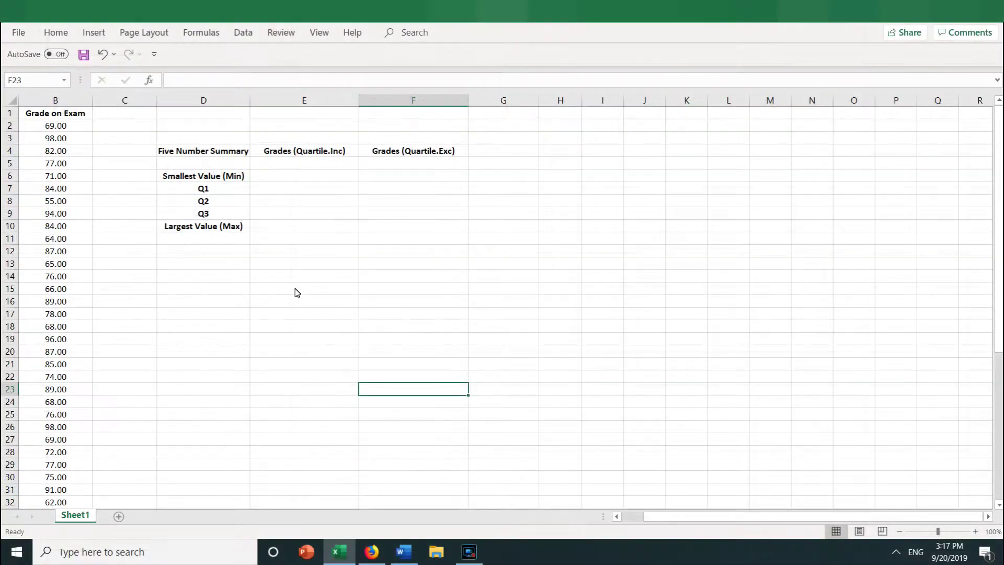
left_click(297, 195)
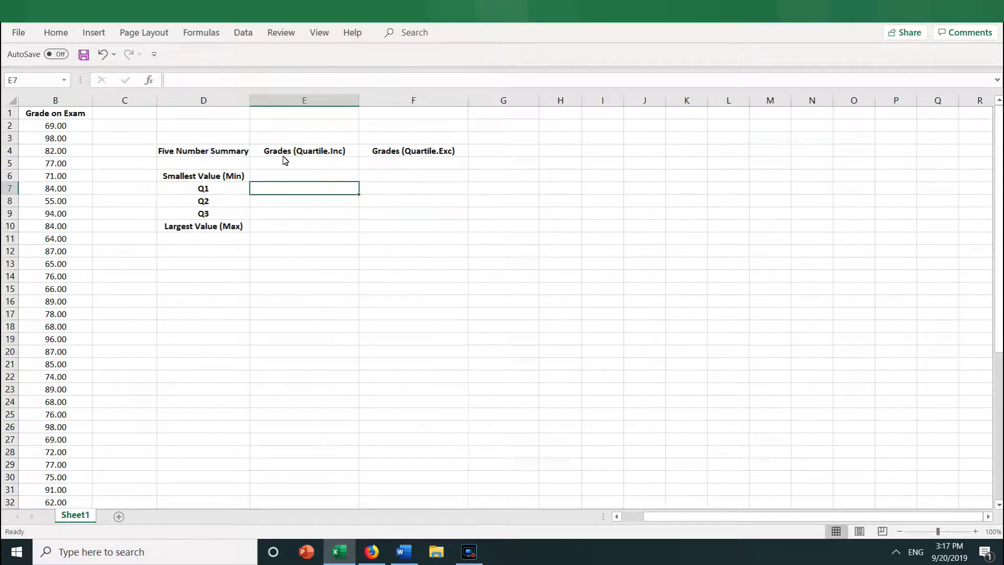
left_click(278, 80)
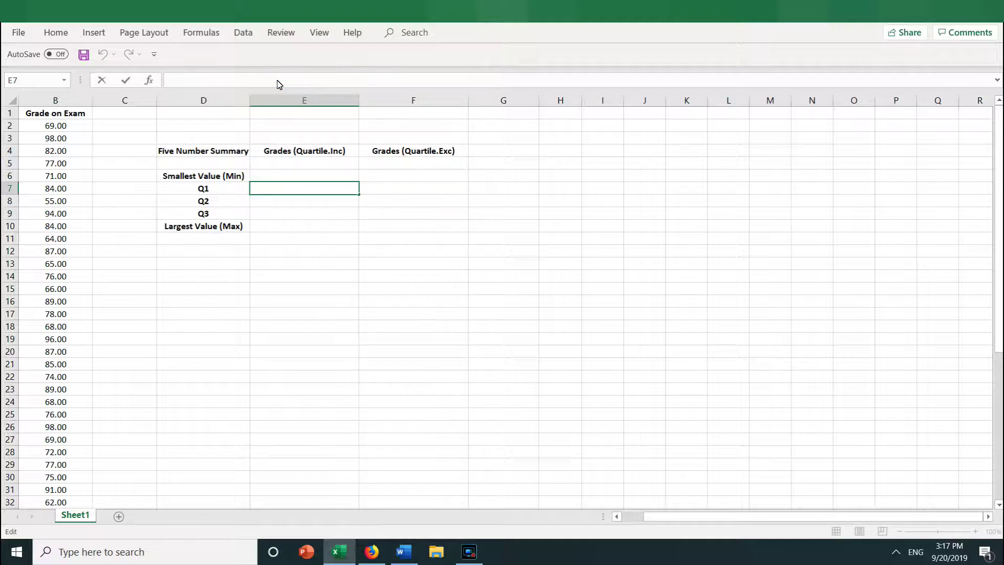
type("=")
key("BackSpace")
type("=QU")
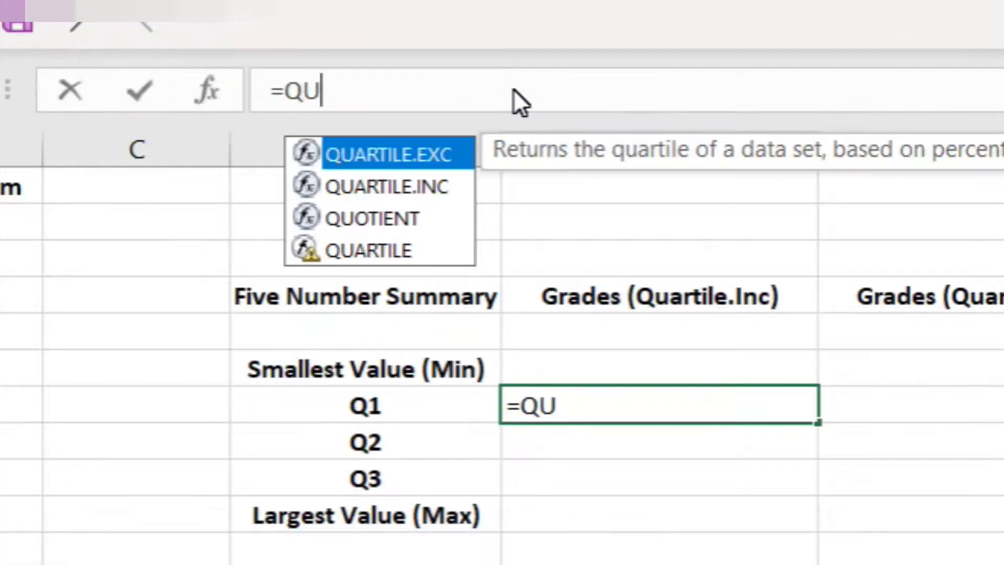
type("ARTI")
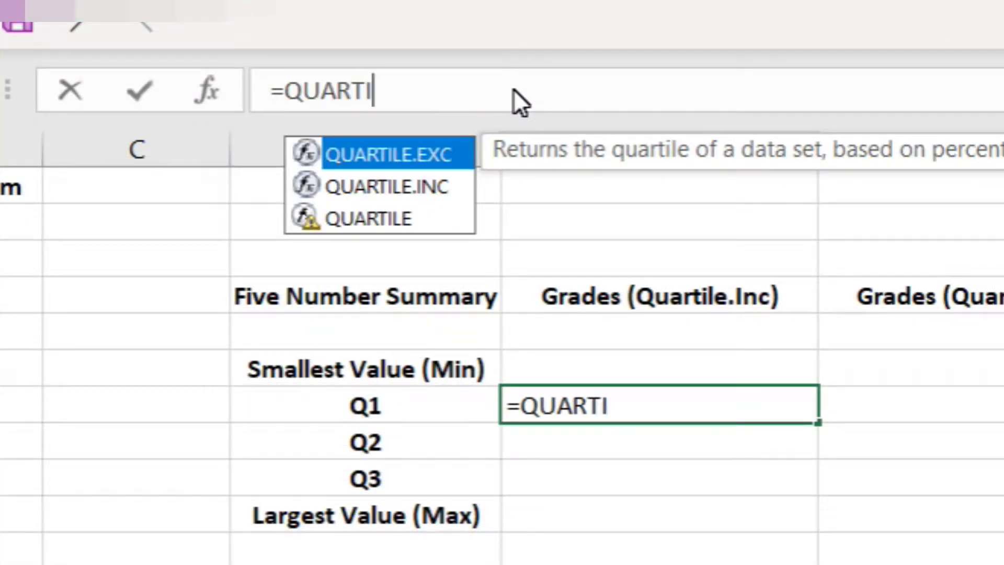
type("LE.")
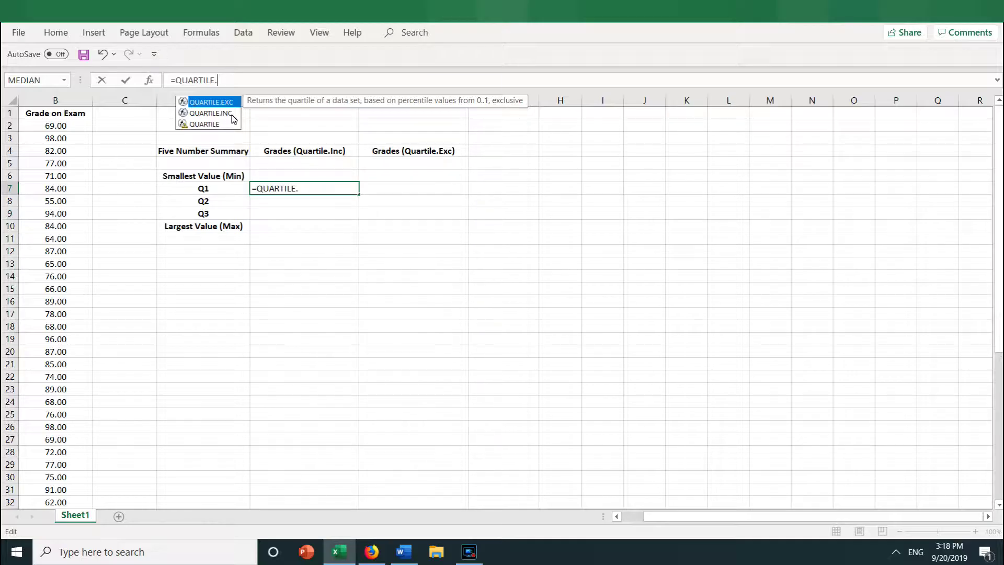
type("INC")
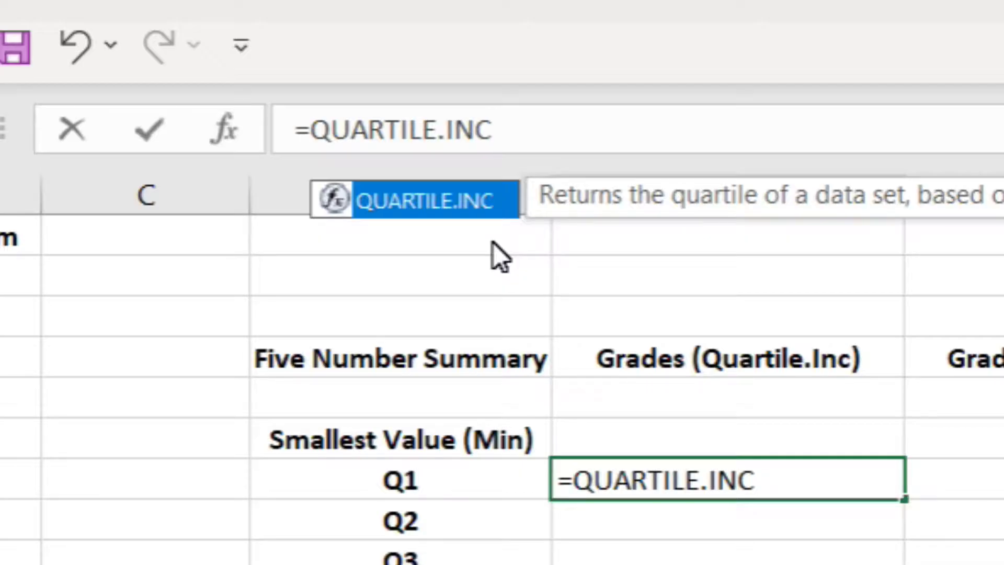
type("(")
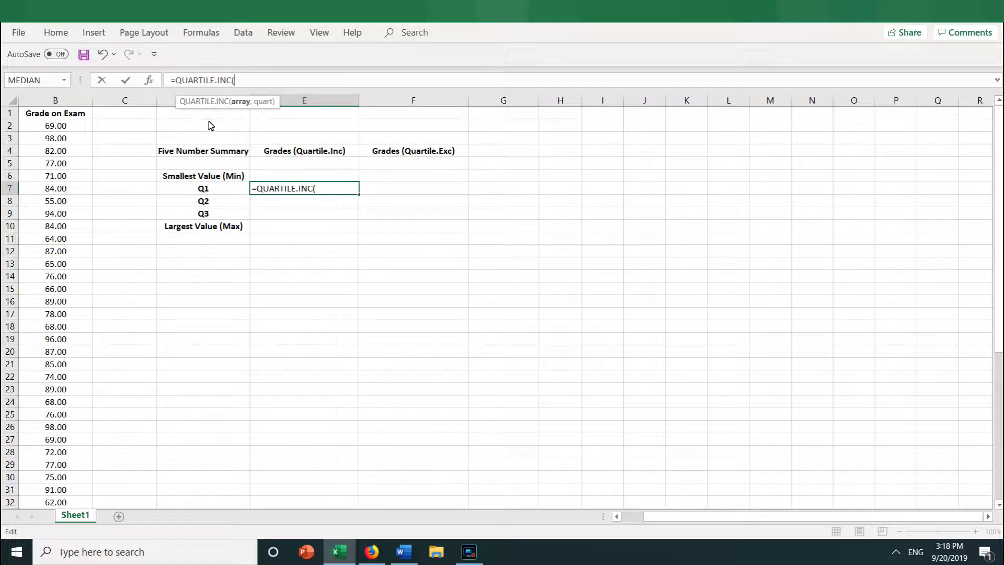
left_click(62, 117)
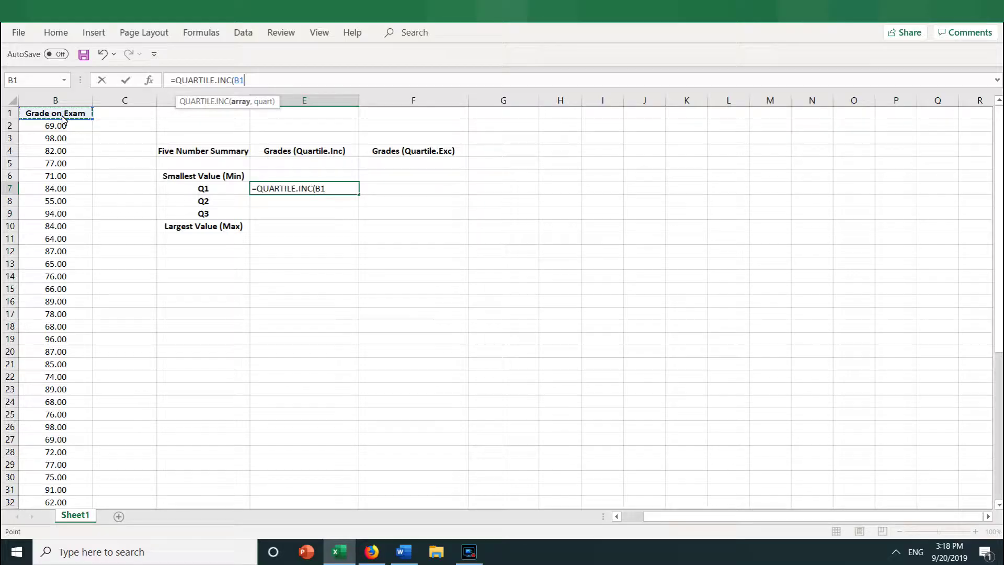
key("ctrl+shift+Down")
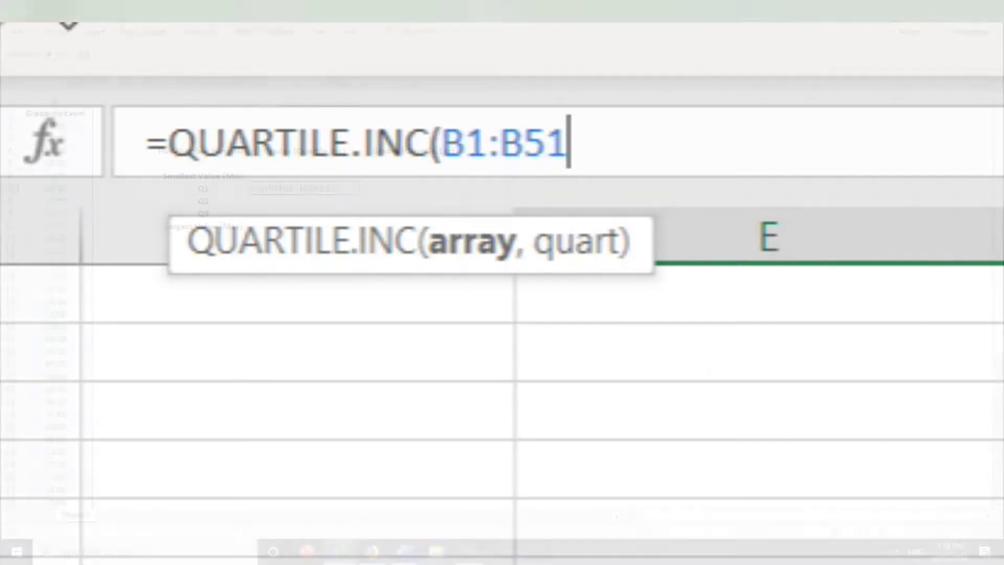
type(",")
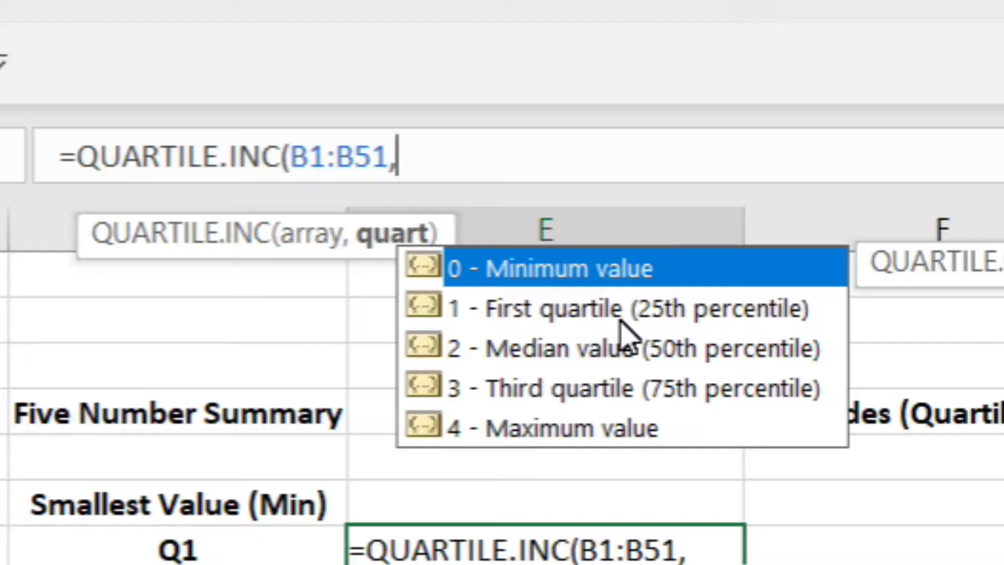
Step: Complete E7 as =QUARTILE.INC($B$1:$B$51,1) with an absolute range, returning 71.25
type("1")
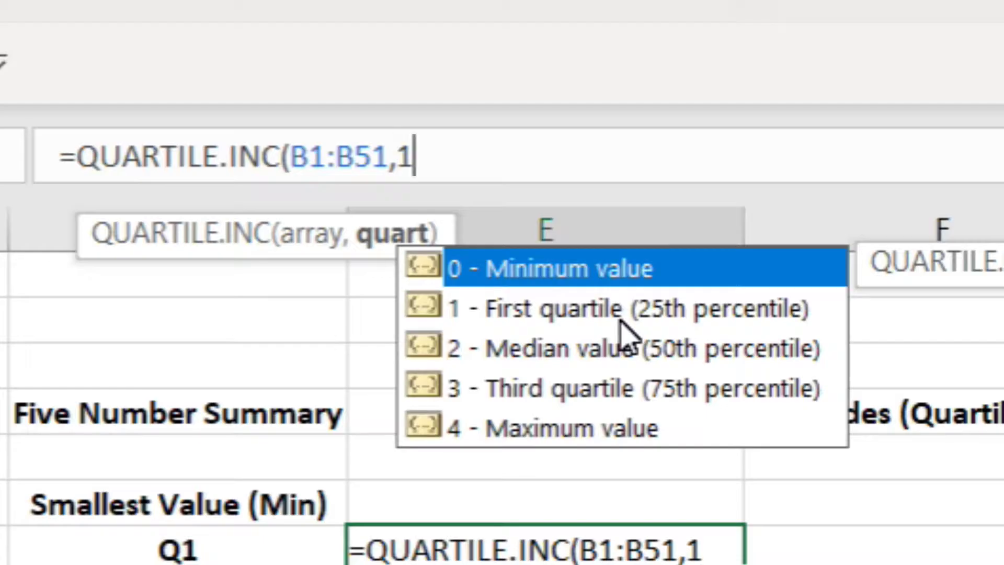
type(")")
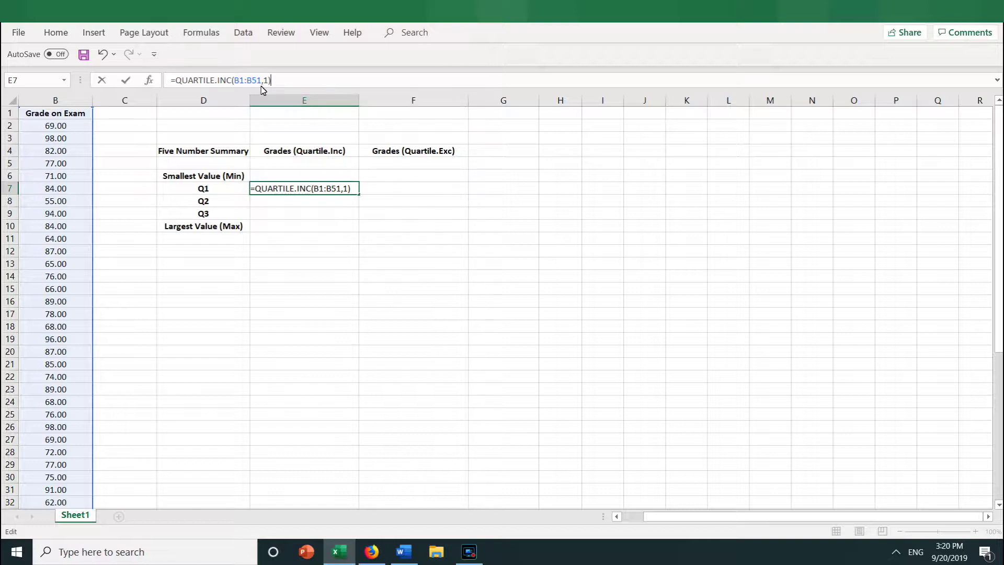
left_click_drag(233, 81, 263, 84)
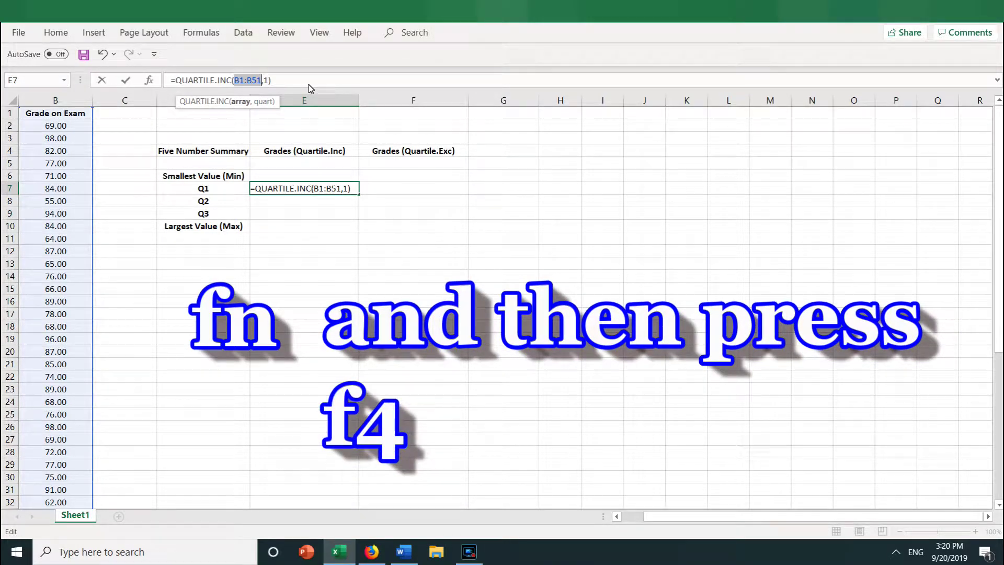
key("F4")
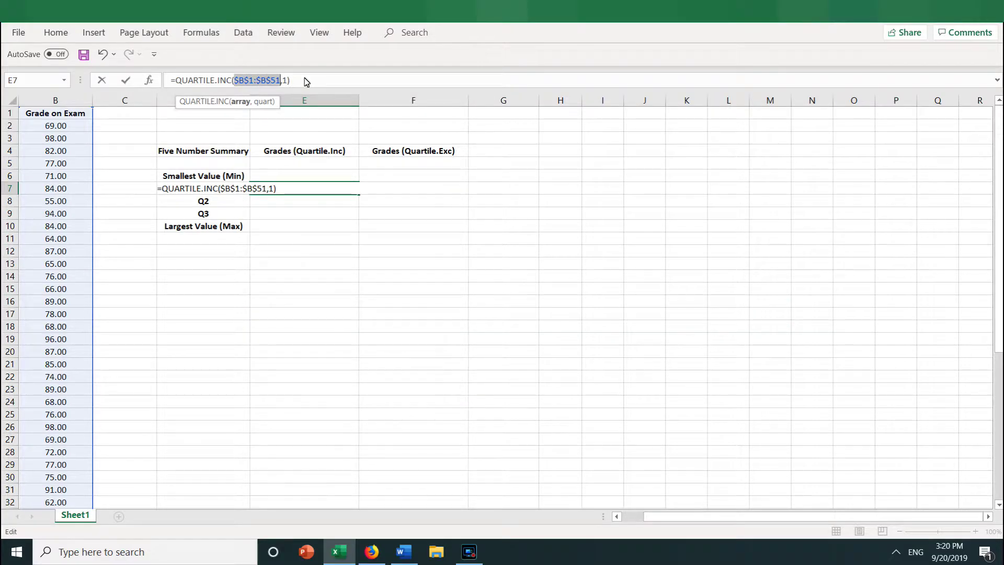
key("Return")
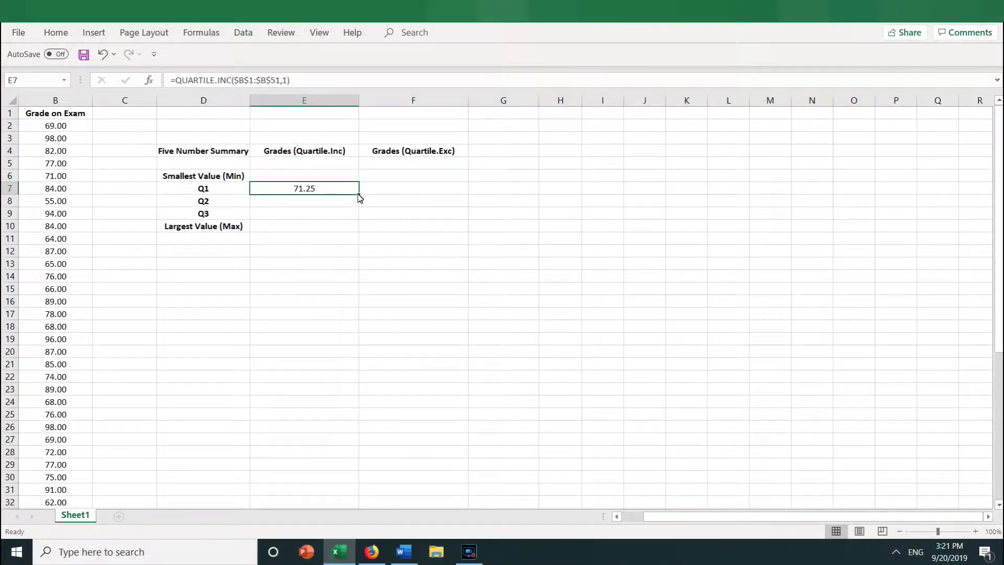
Step: Fill E7's Q1 formula down into E8 and E9 for the Q2 and Q3 rows
left_click_drag(359, 194, 357, 226)
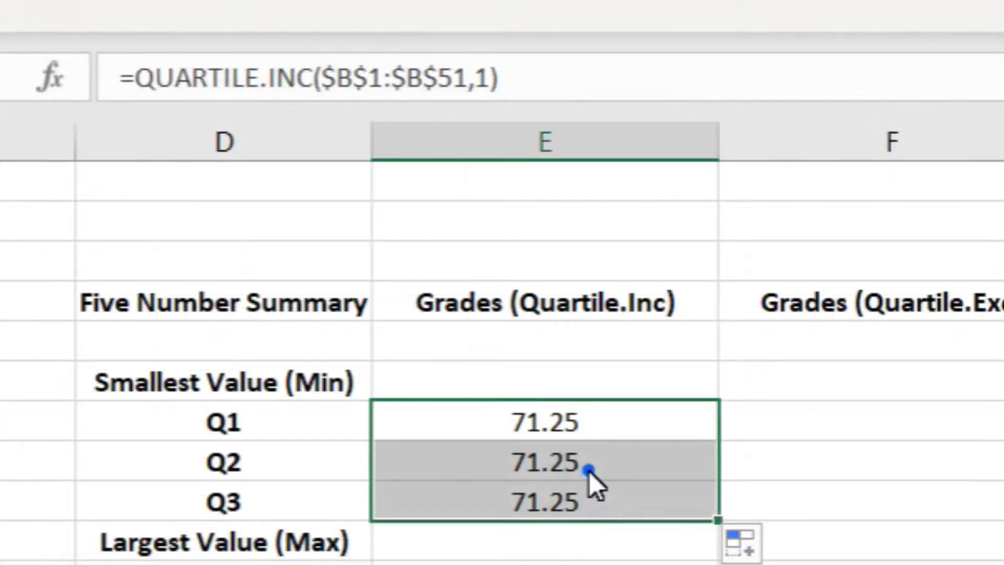
left_click(589, 472)
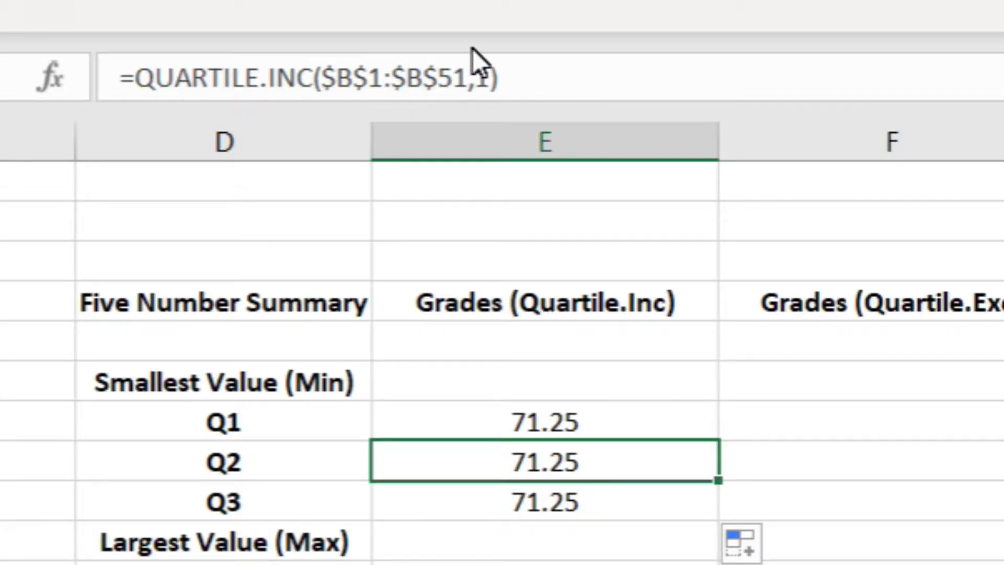
Step: Change the quart argument to 2 in E8 (77.5) and to 3 in E9 (87)
double_click(472, 81)
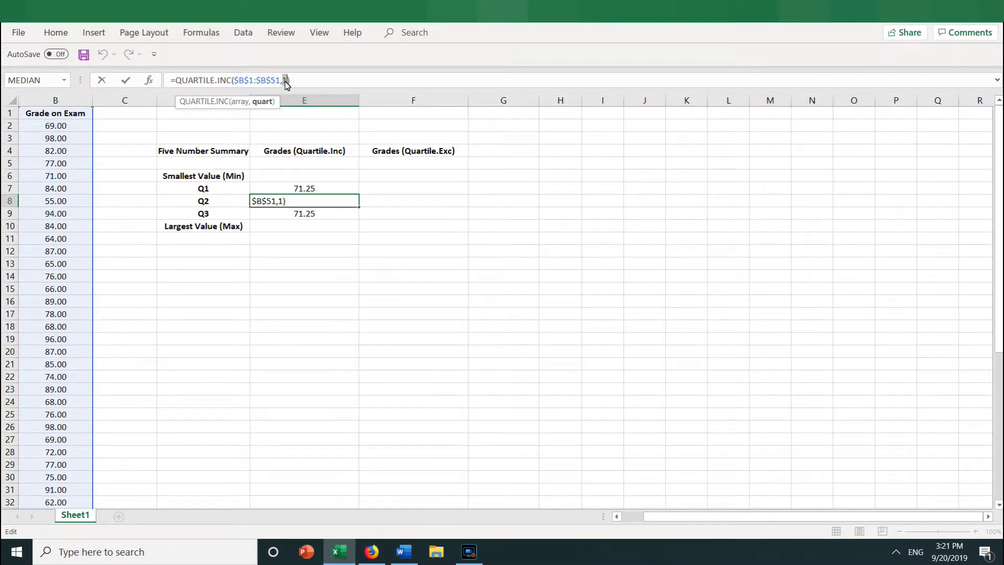
type("2")
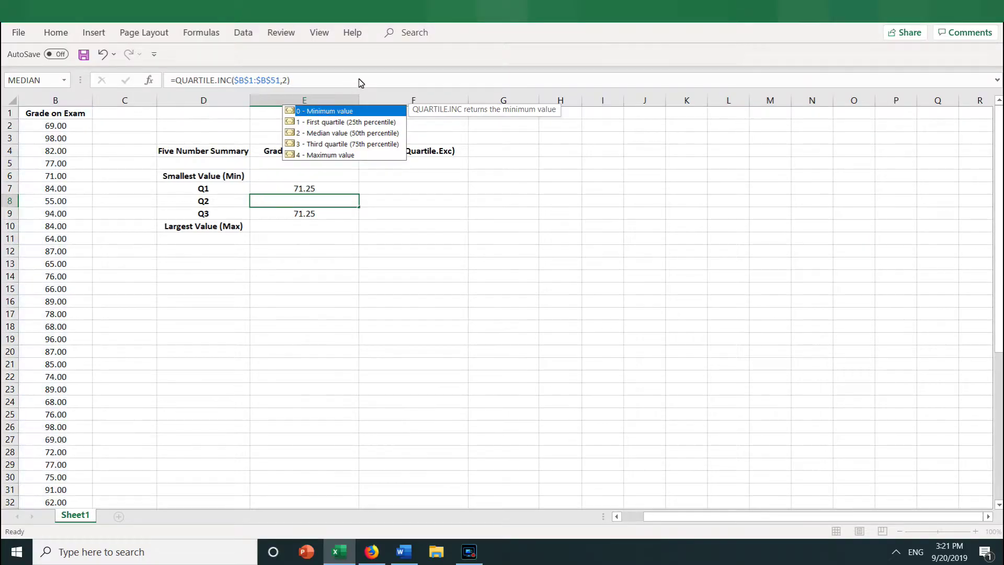
key("Return")
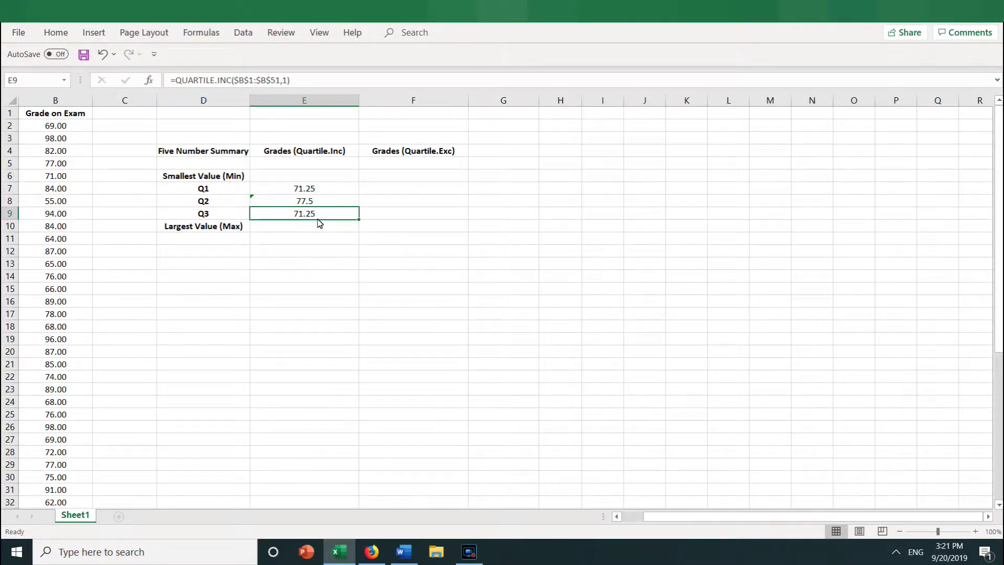
left_click(320, 215)
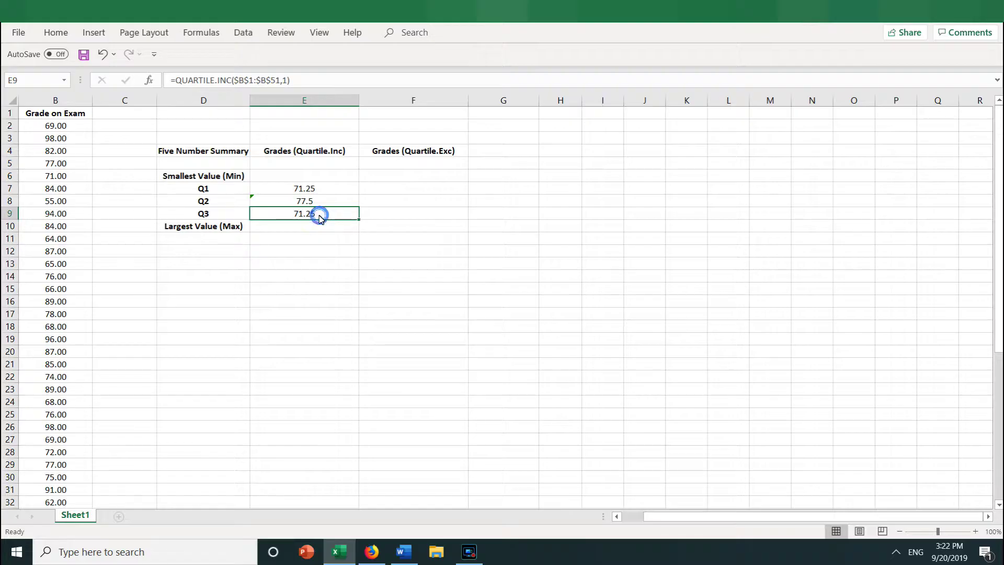
double_click(286, 80)
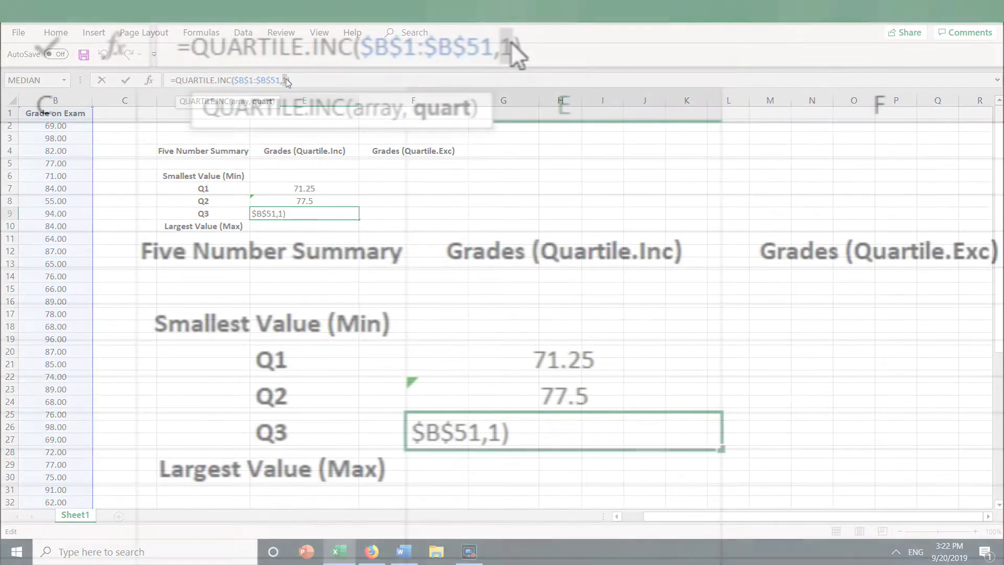
type("3")
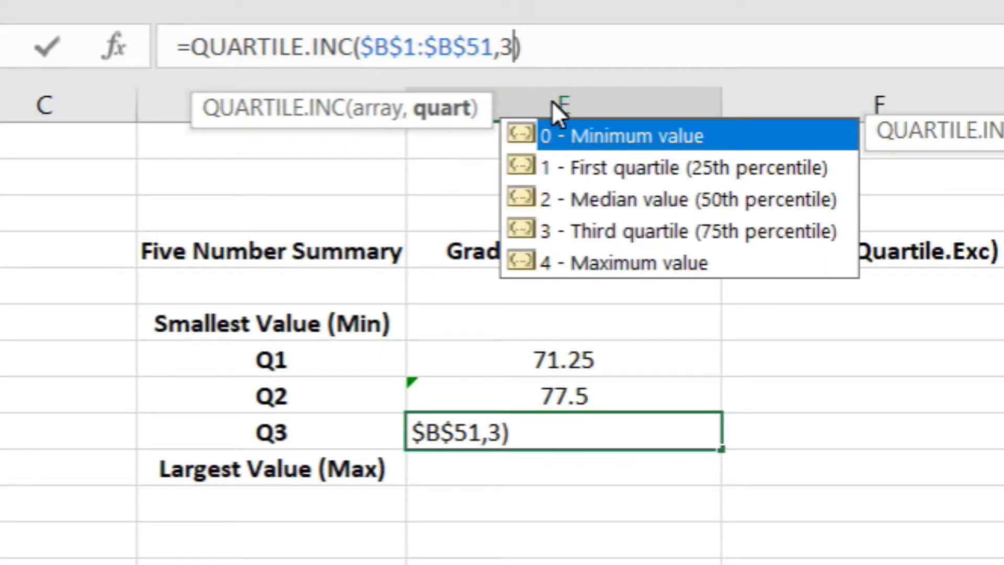
left_click(602, 234)
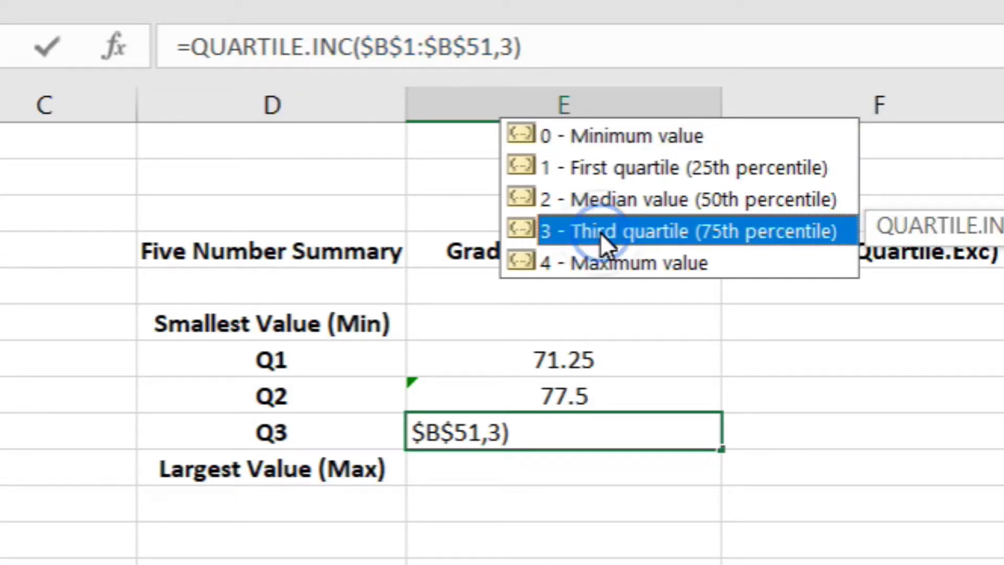
key("Return")
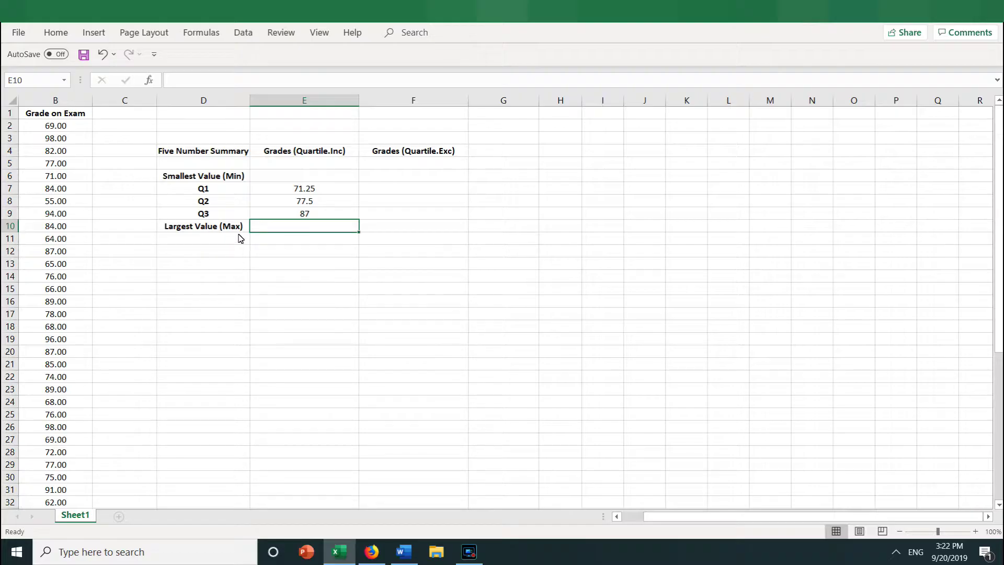
Step: Copy the Q3 formula into E10 and change its quart to 4, returning the maximum 99
left_click(323, 215)
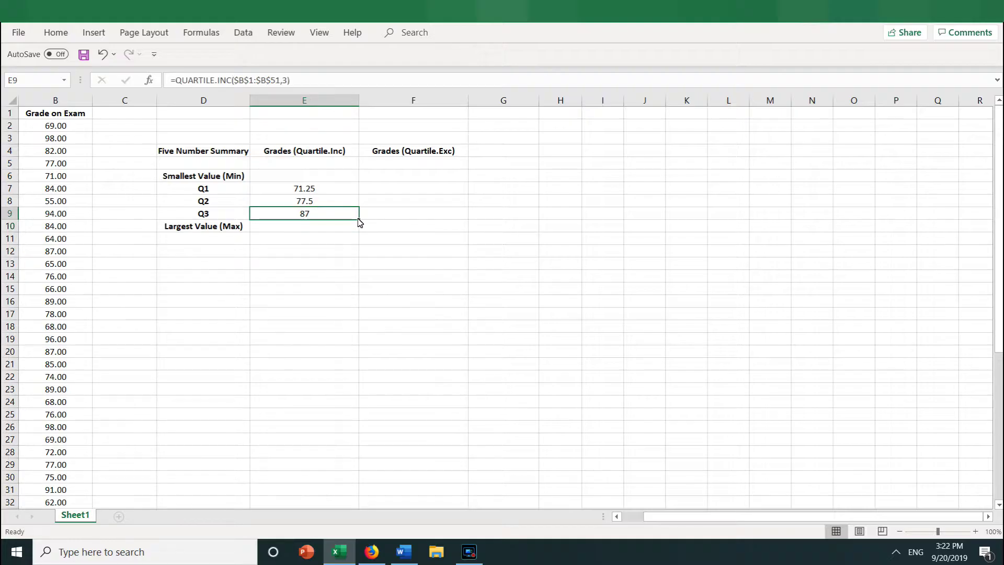
left_click_drag(360, 222, 359, 233)
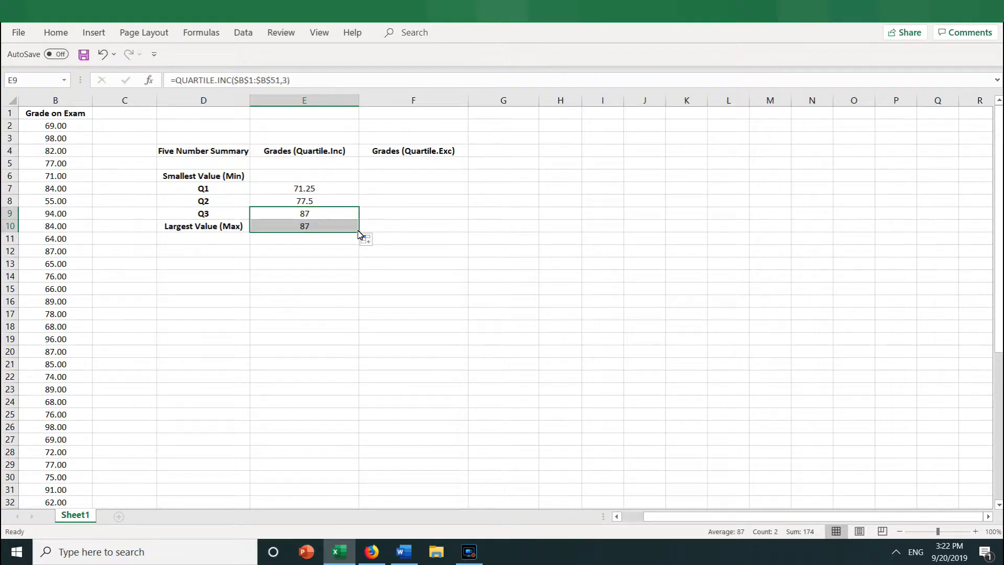
left_click(325, 226)
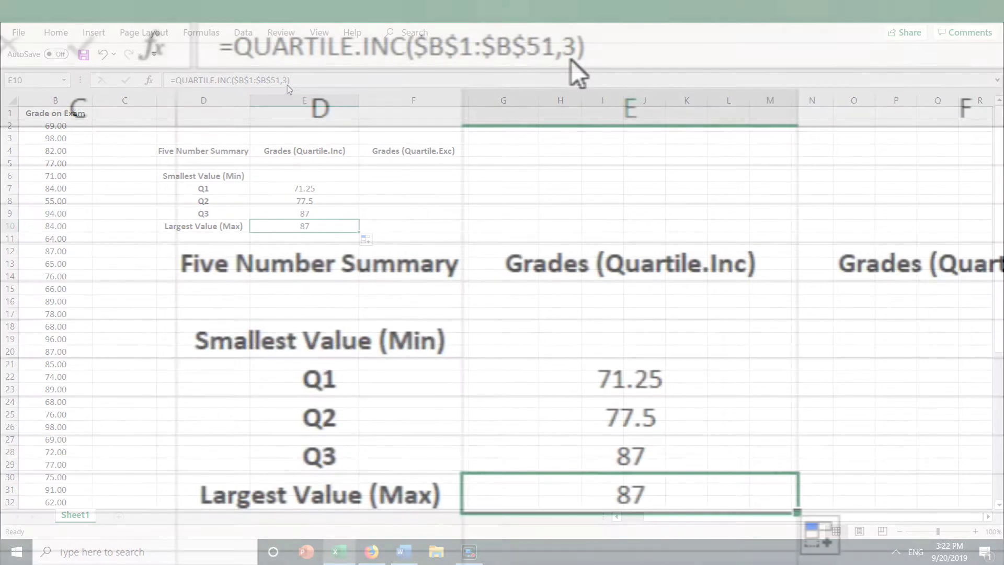
left_click(563, 54)
left_click_drag(563, 54, 574, 55)
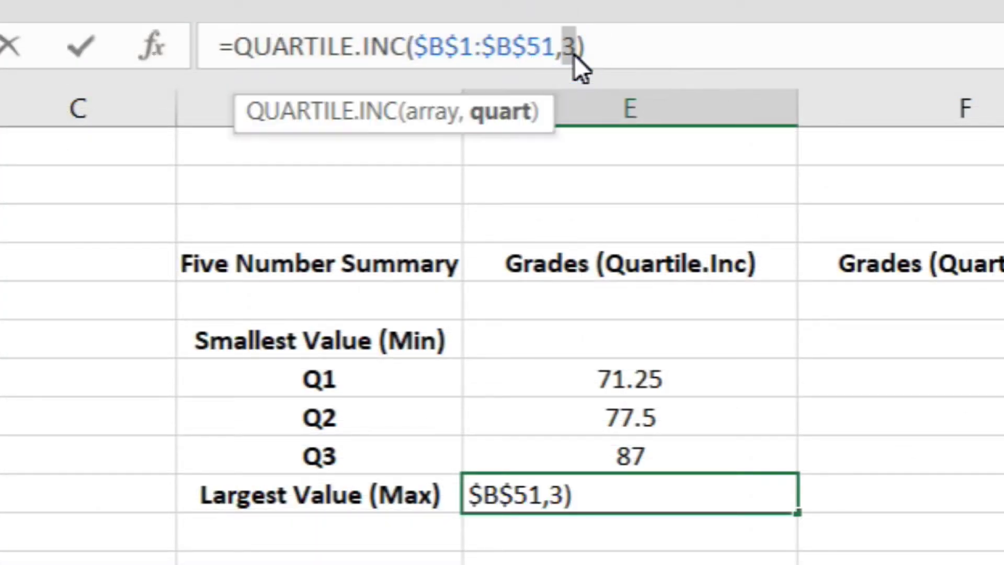
type("4")
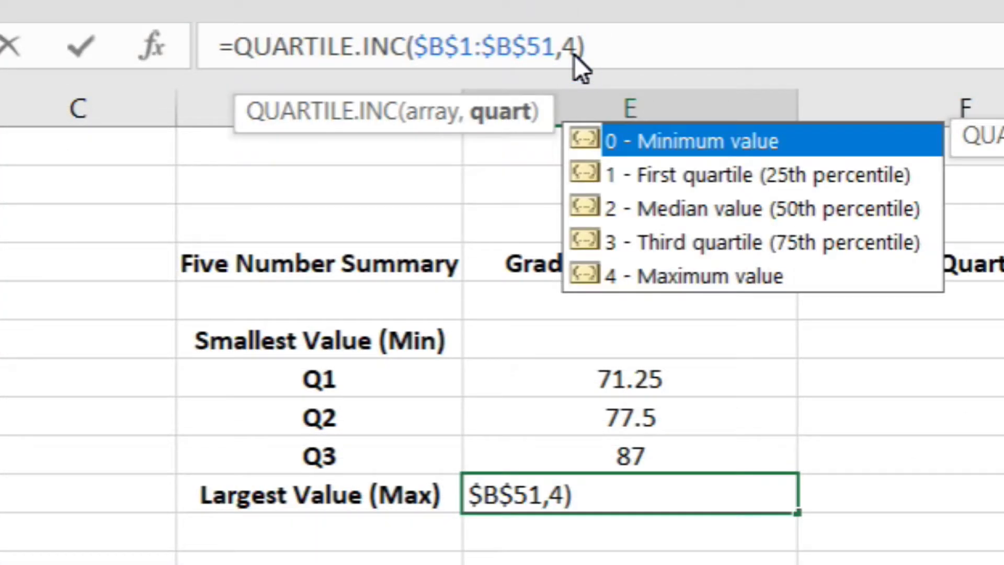
key("Return")
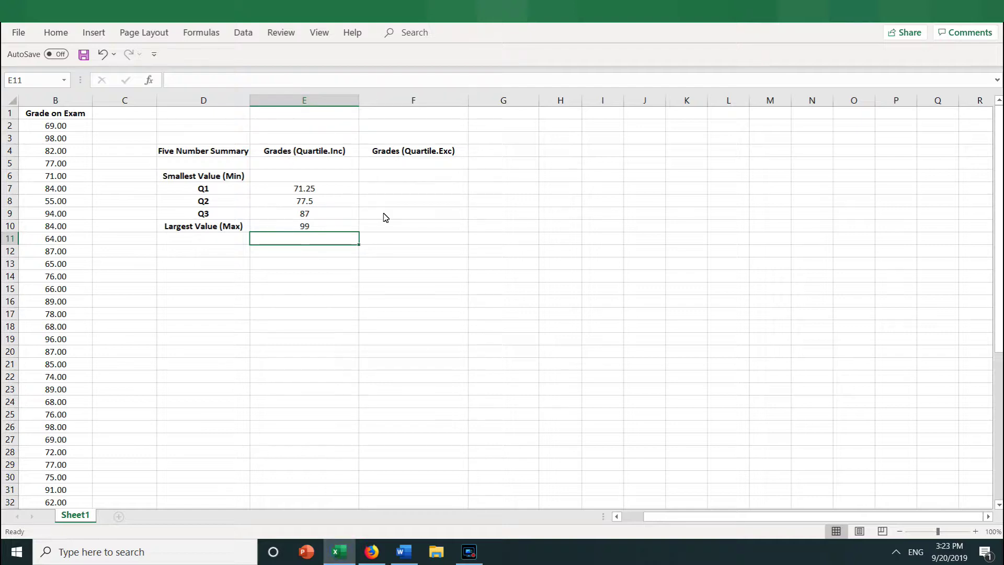
Step: Copy the Q1 formula up into E6 and set its quart to 0, returning the minimum 55
left_click(348, 190)
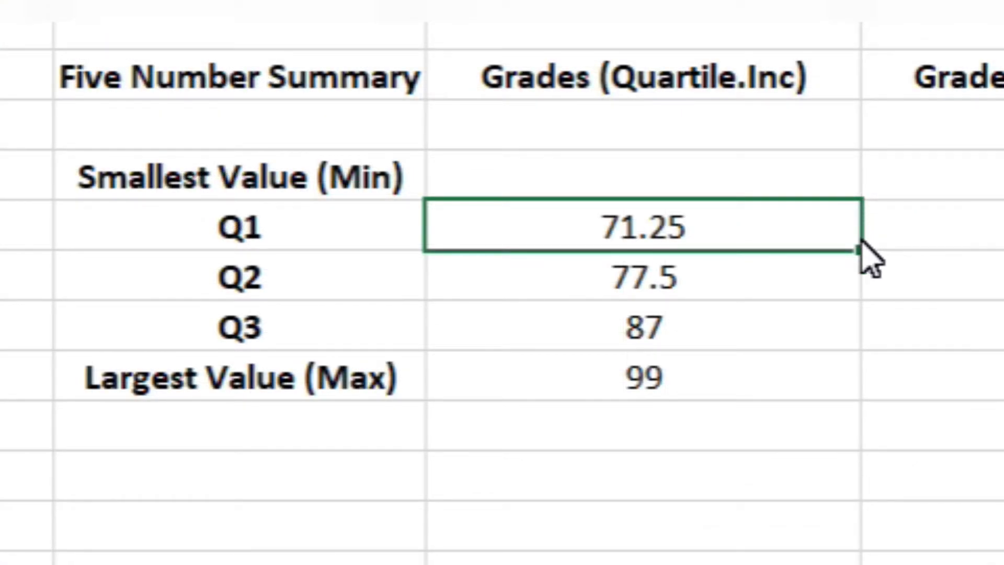
left_click_drag(862, 242, 852, 168)
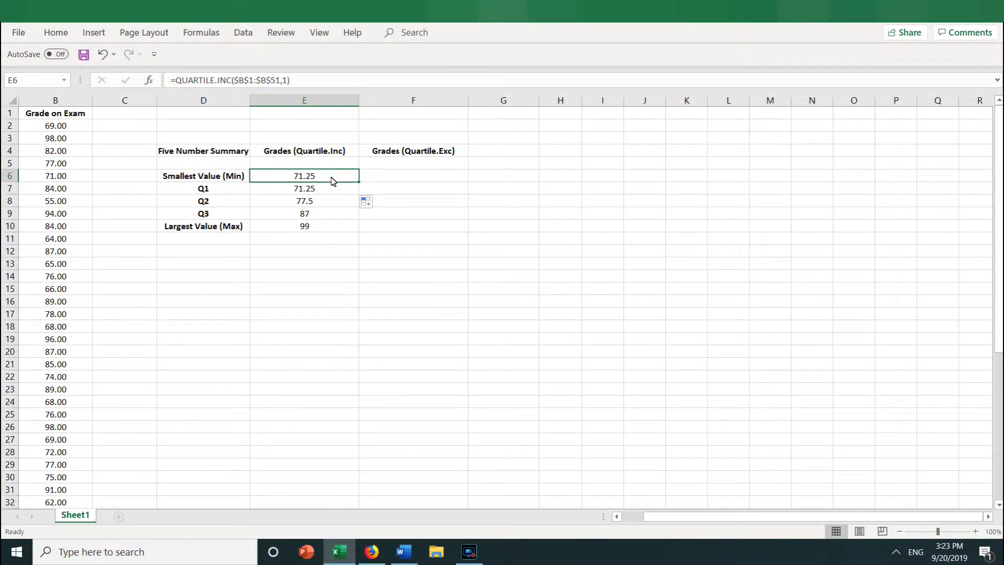
double_click(285, 82)
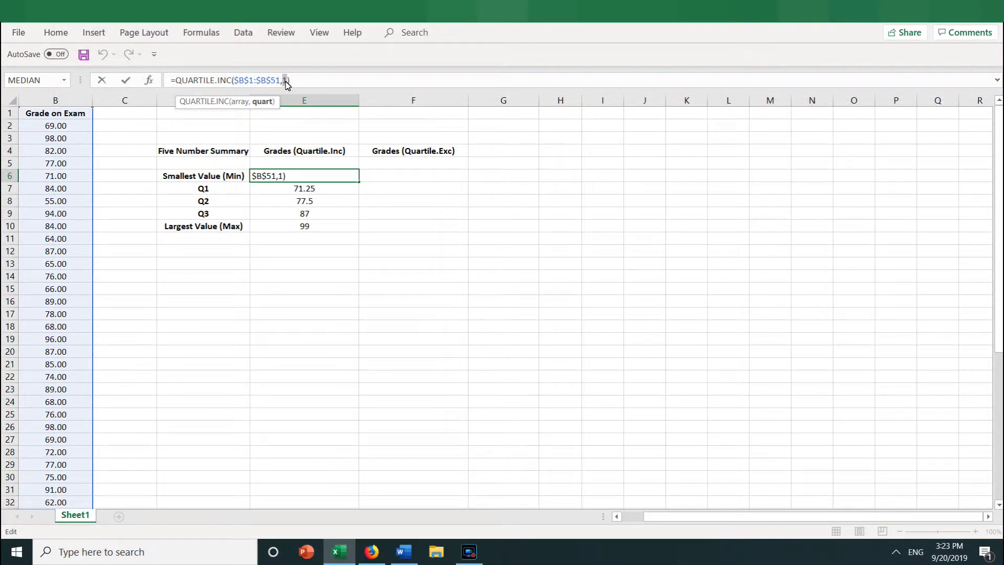
type("0")
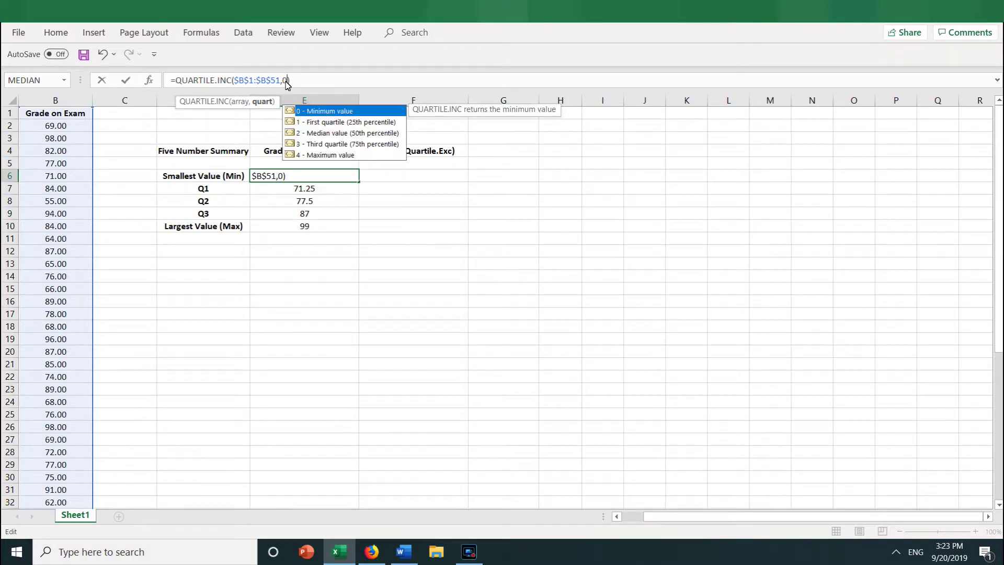
key("Return")
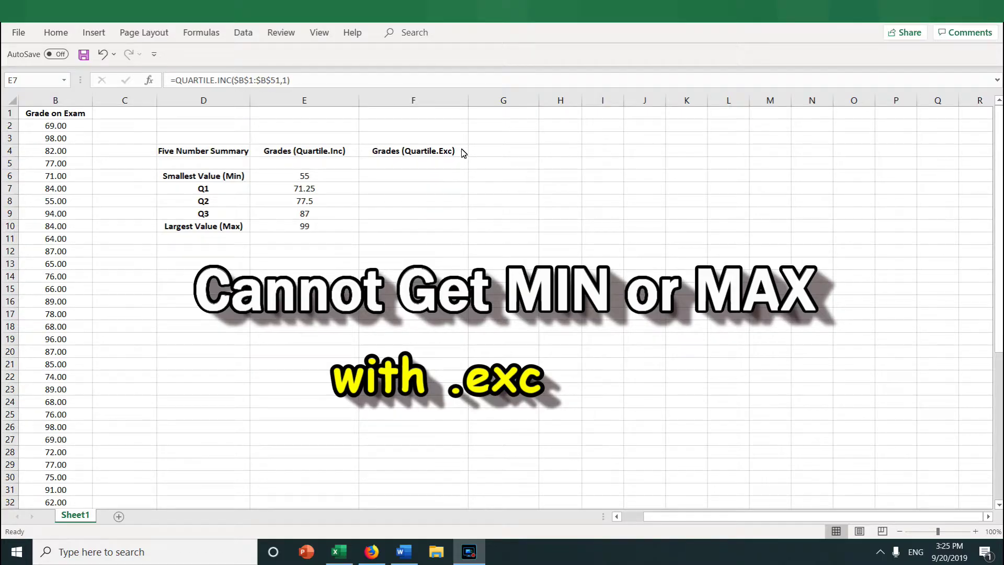
left_click(391, 190)
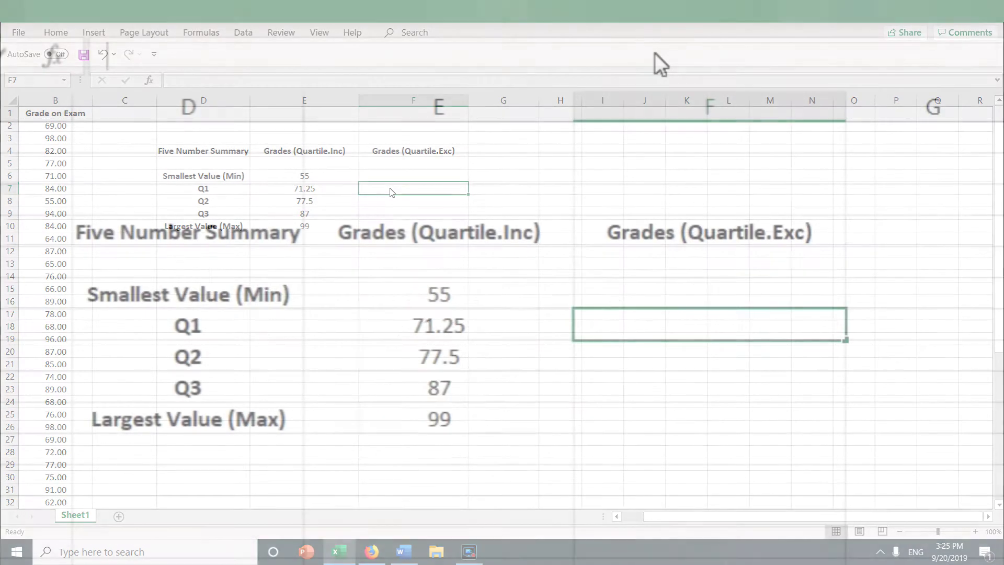
Step: Start =QUARTILE.EXC( in F7 with the absolute grade range $B$1:$B$51
type("=Q")
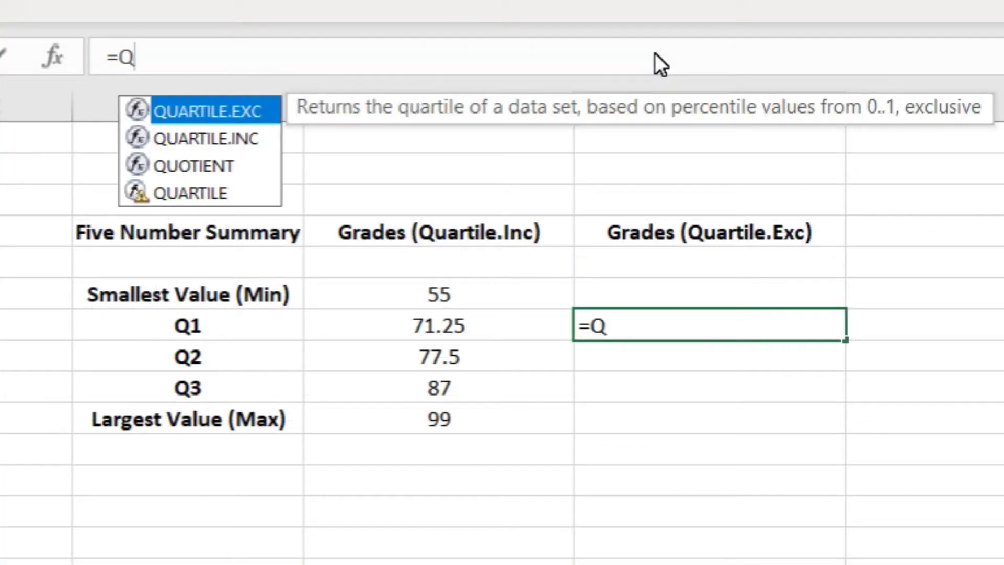
type("UARTILE.")
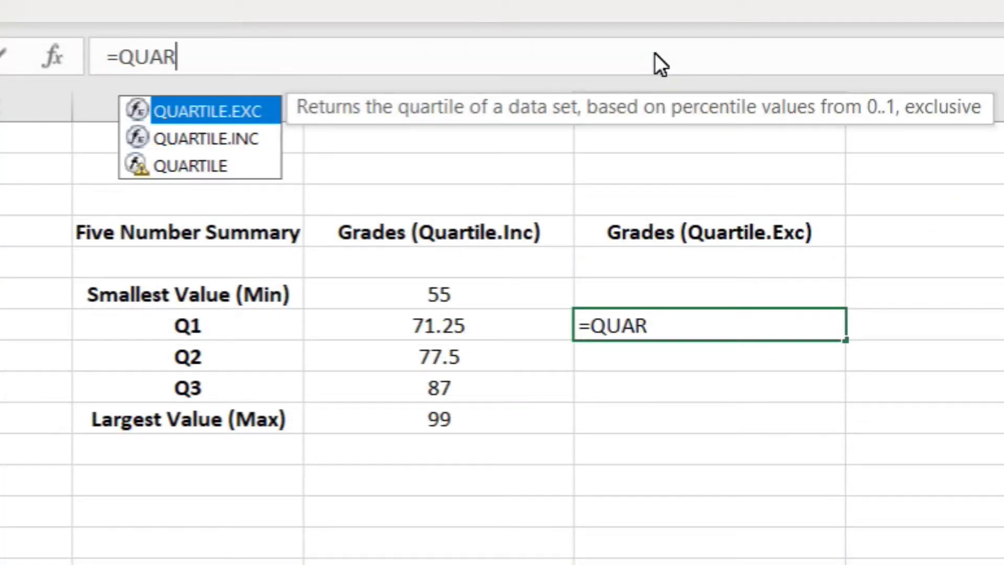
type("EX")
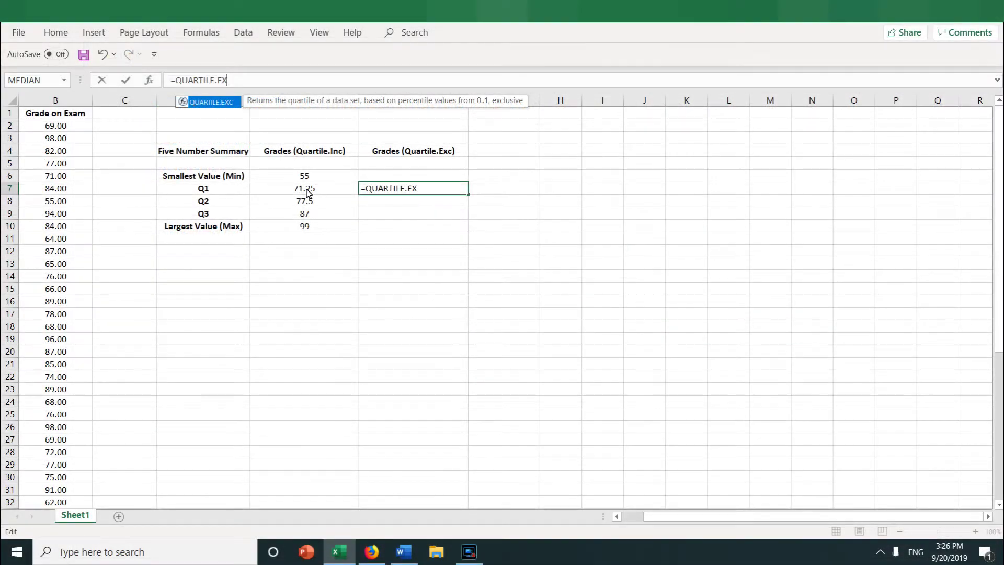
type("C(")
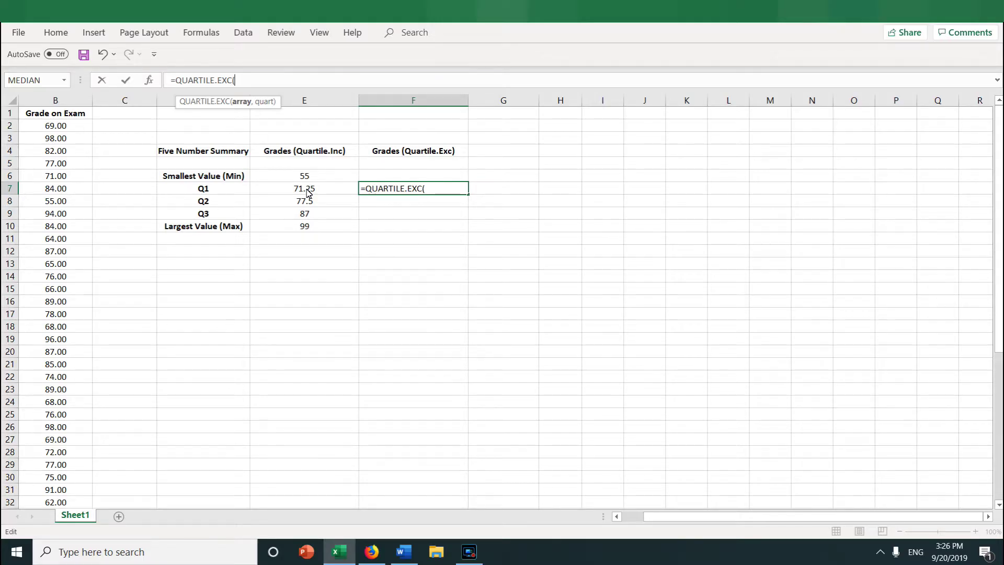
left_click(63, 118)
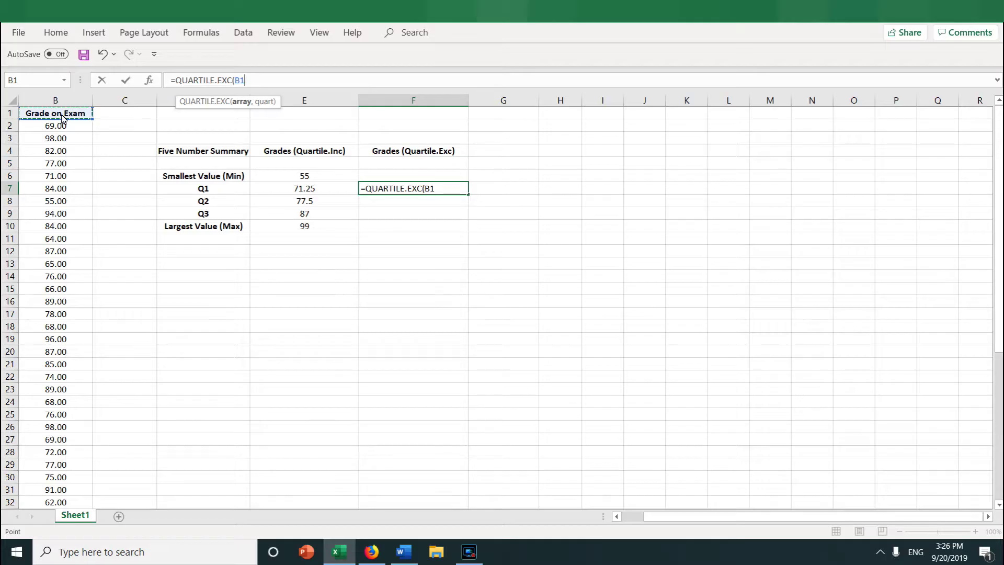
key("ctrl+shift+Down")
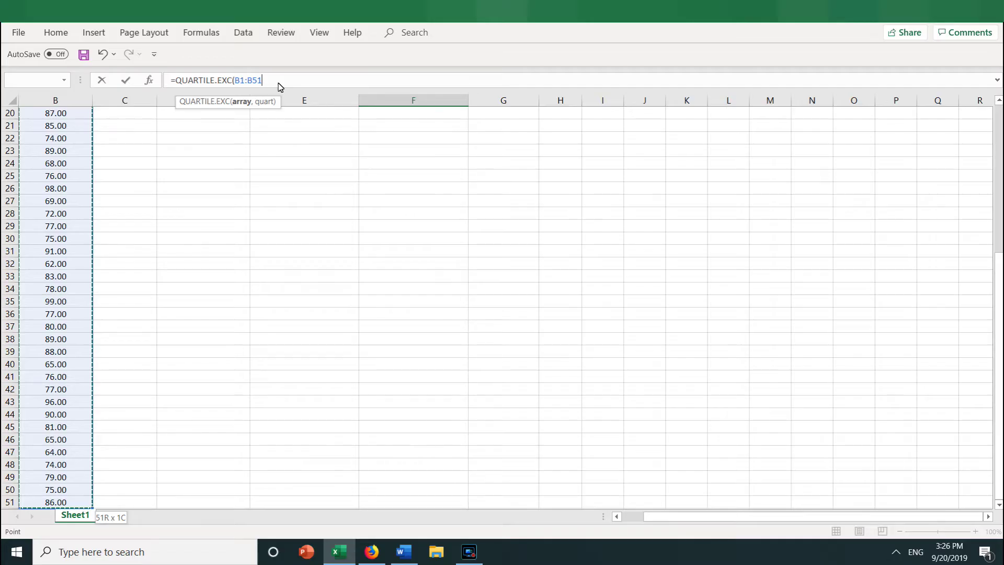
key("F4")
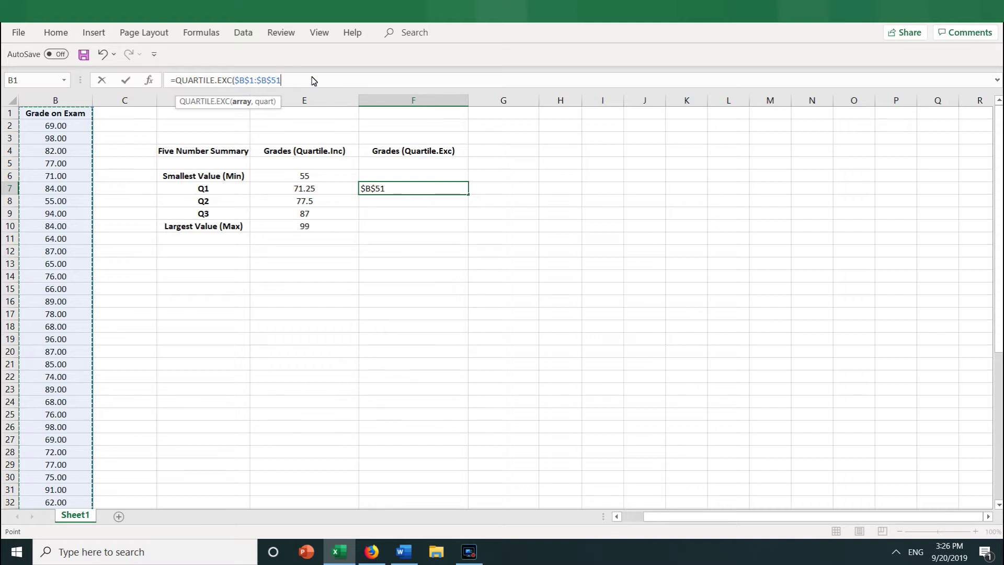
Step: Finish F7 as =QUARTILE.EXC($B$1:$B$51,1), returning 70.50
type(",1")
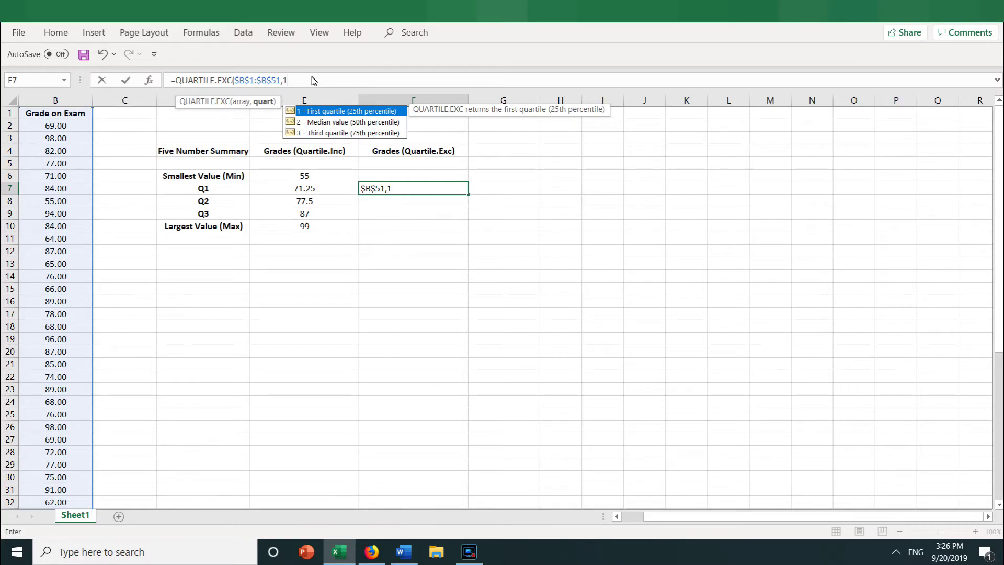
type(")")
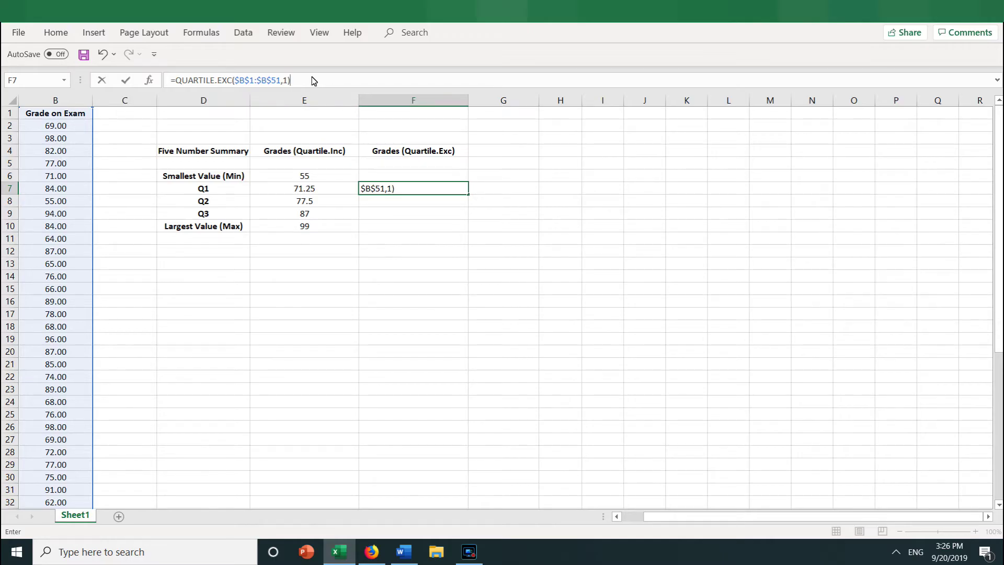
key("Return")
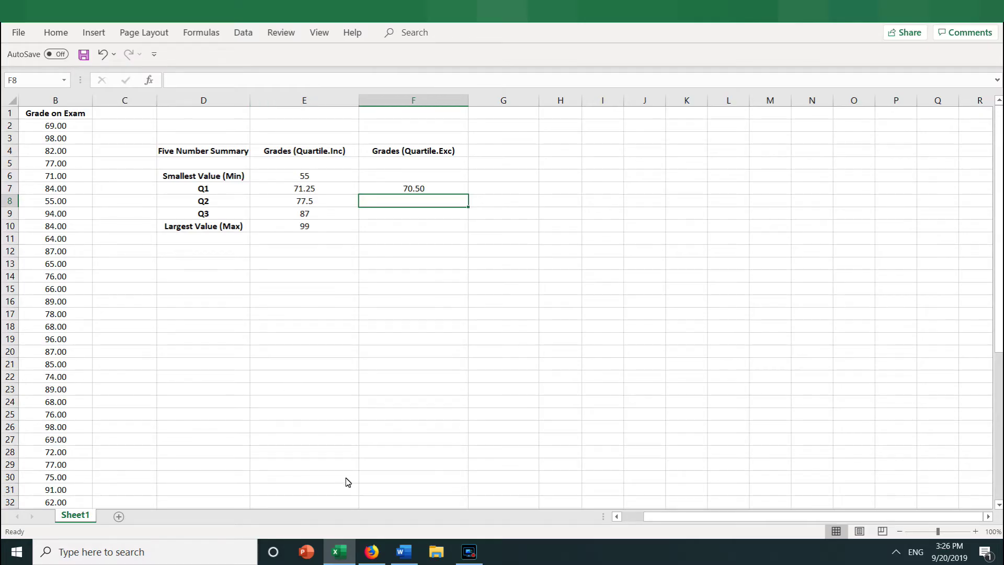
Step: Fill the Quartile.Exc Q1 formula from F7 down through F9
left_click(469, 551)
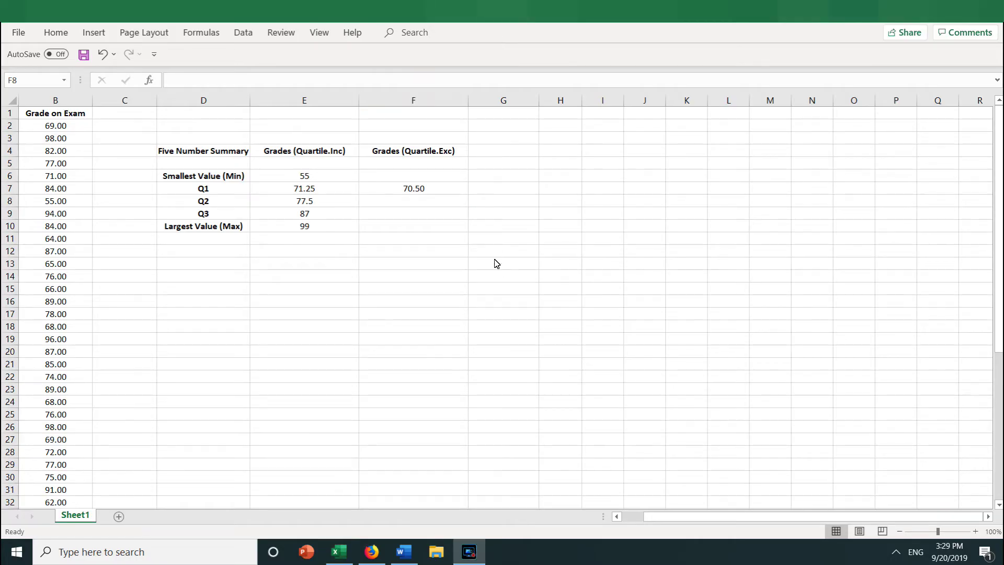
left_click(449, 191)
left_click(450, 189)
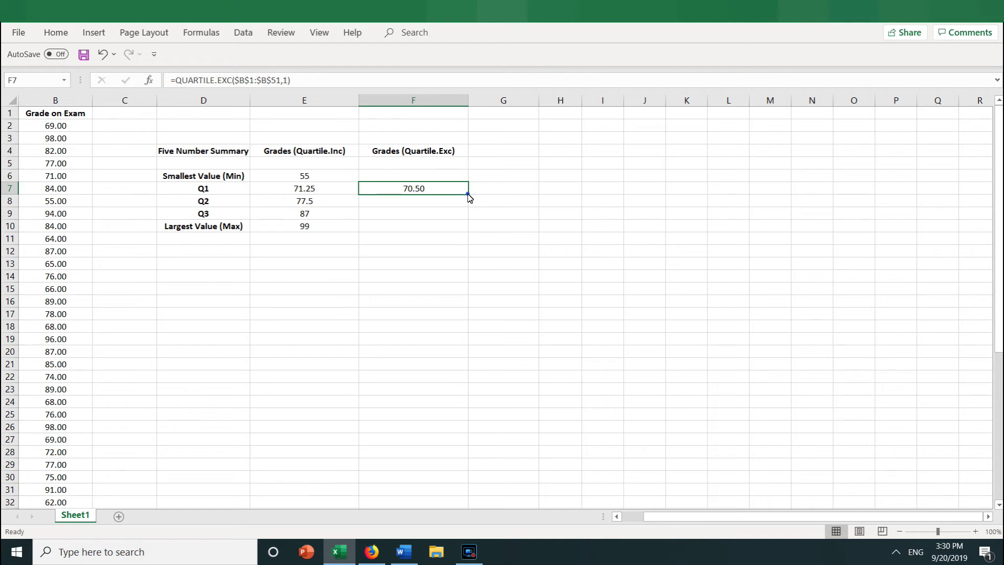
left_click_drag(468, 195, 469, 222)
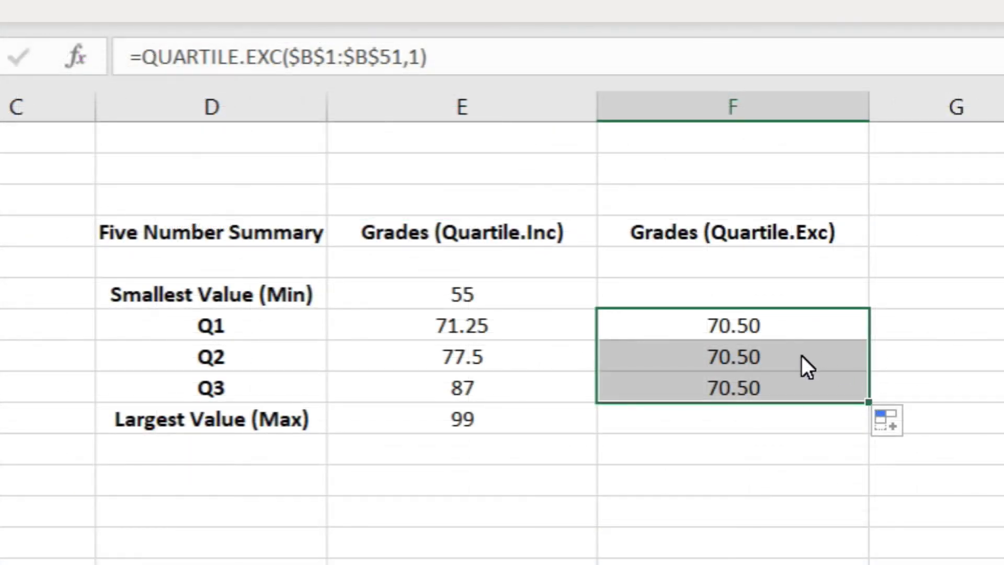
Step: Set the quart argument to 2 in F8 (77.50) and to 3 in F9 (87.25)
left_click(802, 355)
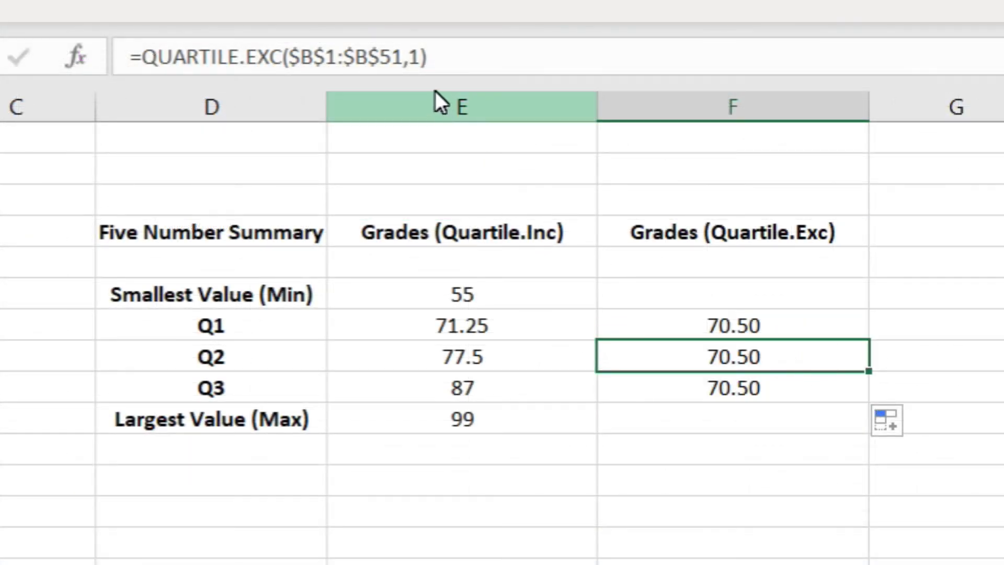
left_click(410, 58)
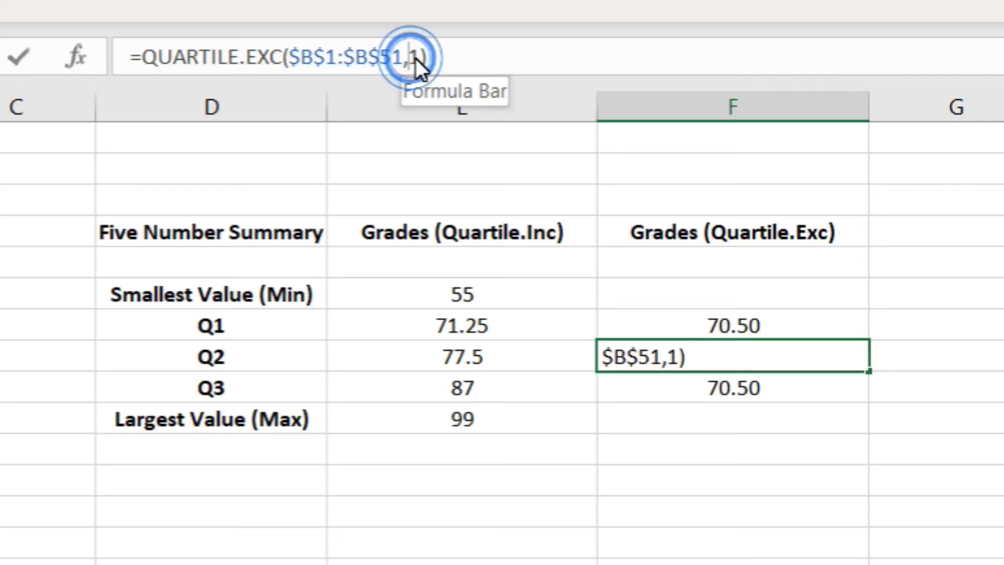
left_click_drag(416, 58, 419, 58)
type("2")
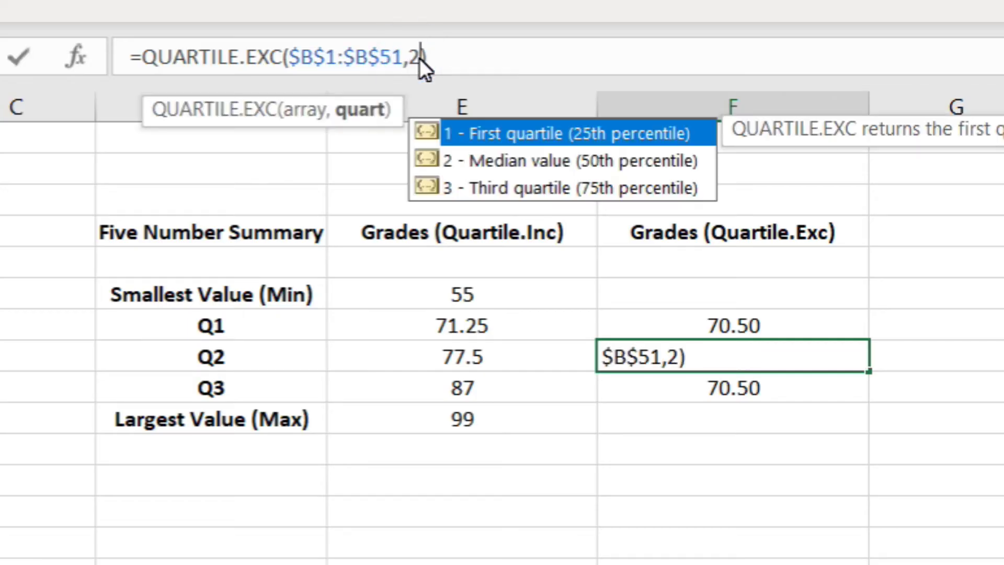
key("Return")
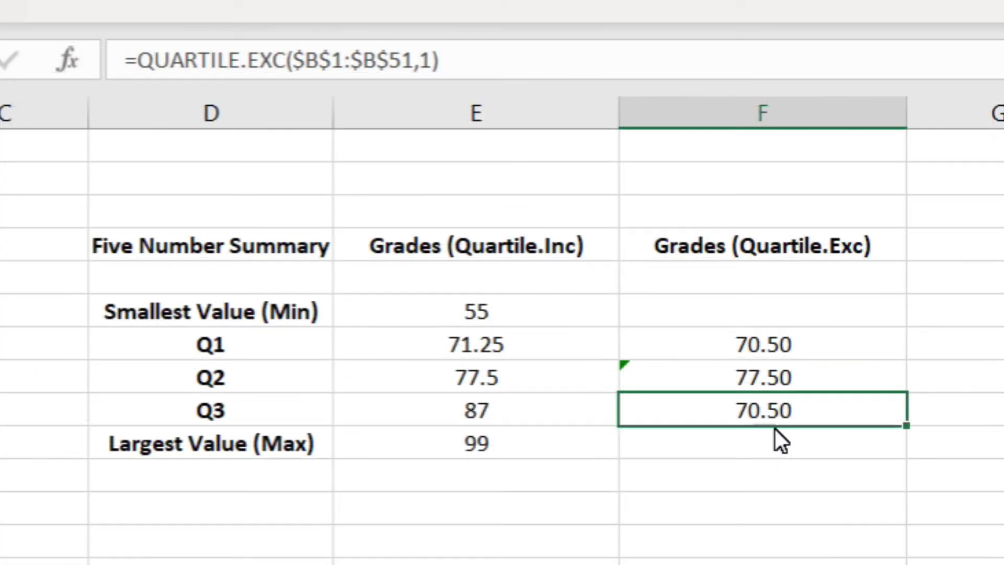
left_click(780, 415)
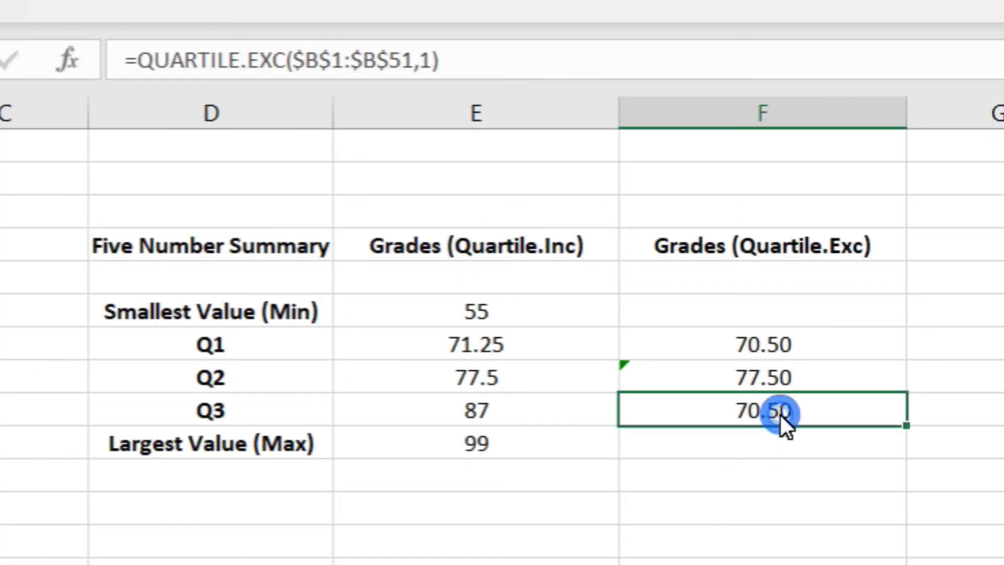
double_click(424, 67)
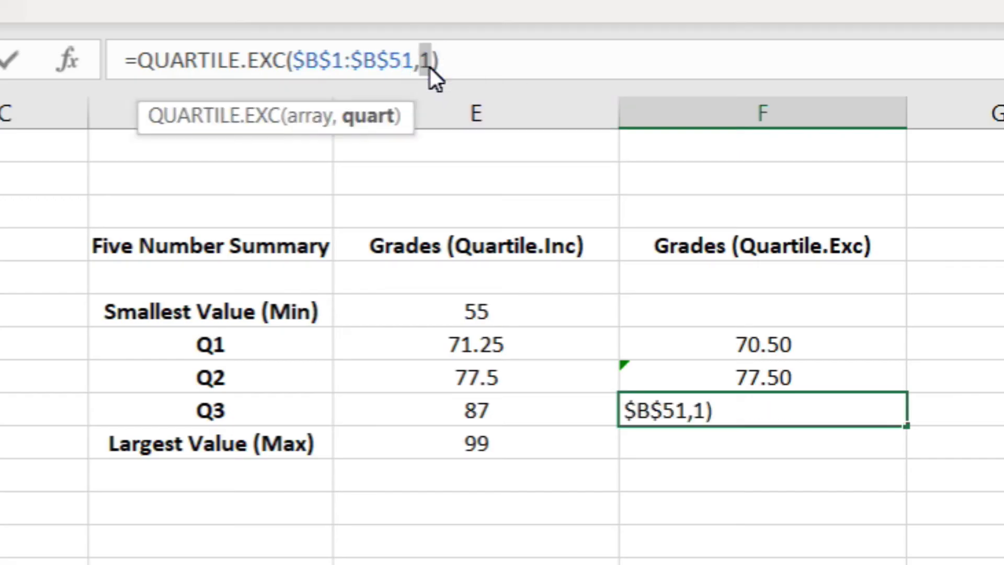
type("3")
key("Return")
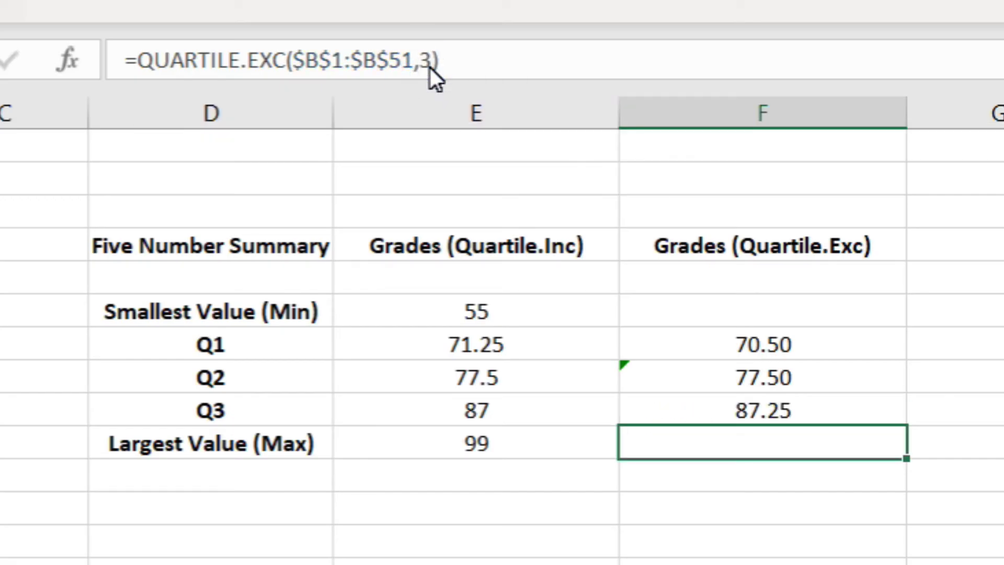